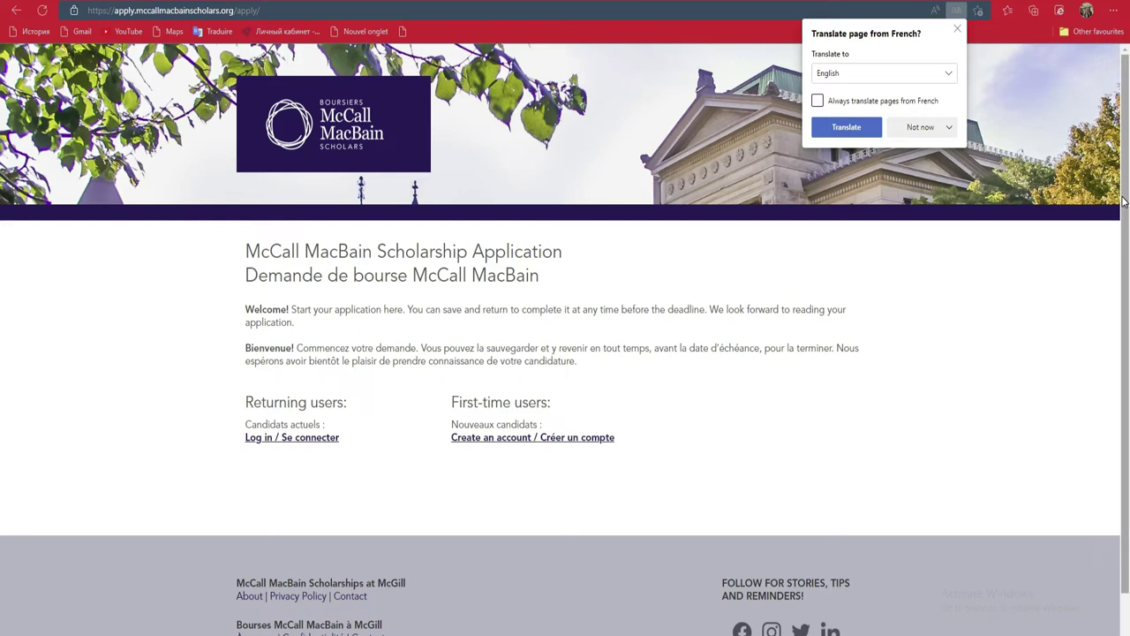
{"action": "scroll", "coordinate": [1124, 202], "scroll_direction": "down", "scroll_amount": 1}
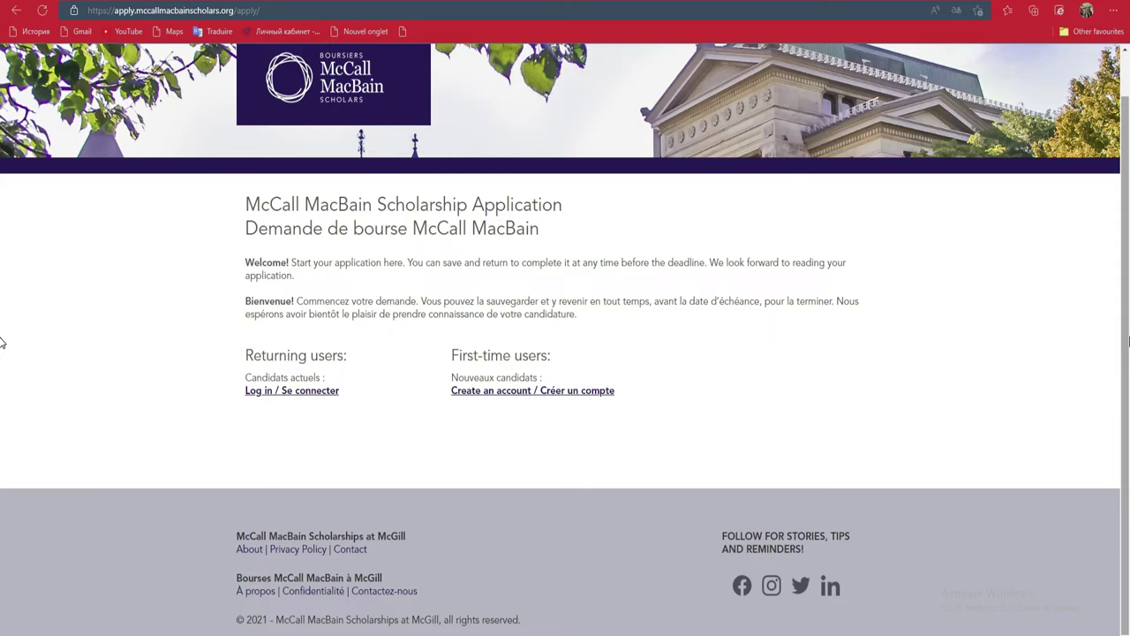
{"action": "scroll", "coordinate": [2, 353], "scroll_direction": "up", "scroll_amount": 1}
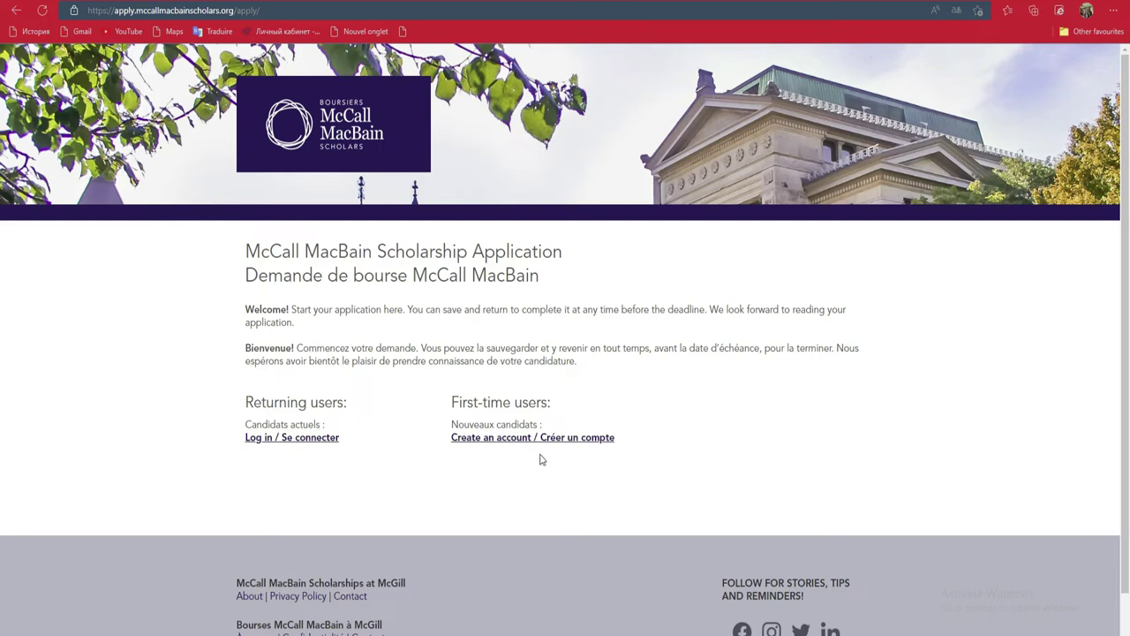
{"action": "scroll", "coordinate": [3, 256], "scroll_direction": "down", "scroll_amount": 1}
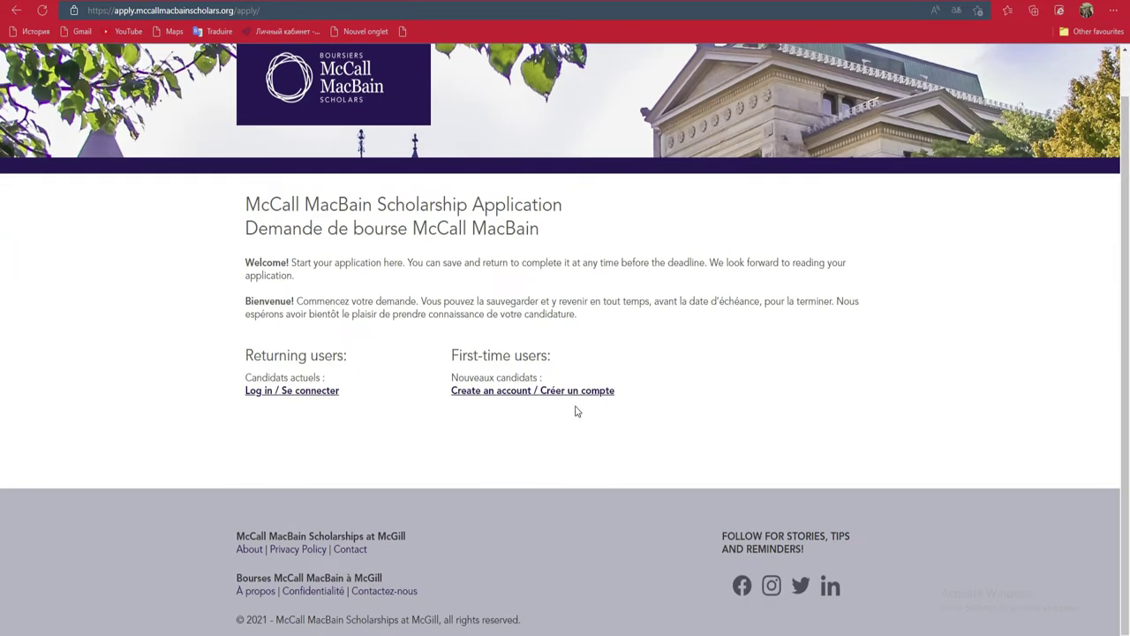
Step: Open the Create an Account form and enter the applicant's Gmail address in the Email field
{"action": "left_click", "coordinate": [512, 389]}
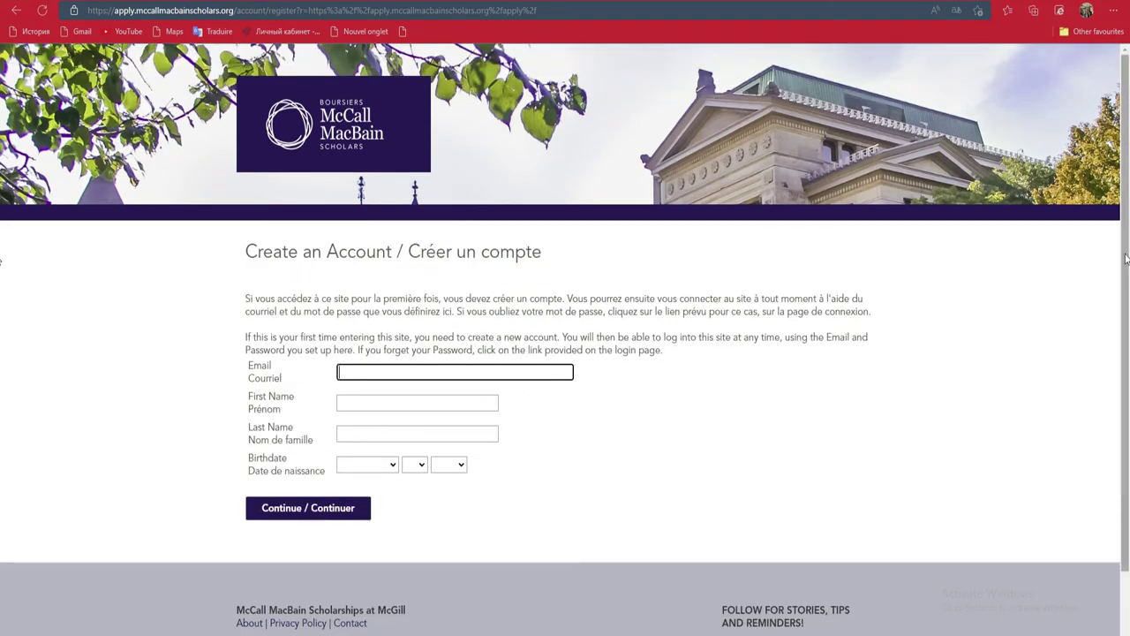
{"action": "left_click_drag", "start_coordinate": [1126, 258], "coordinate": [1126, 319]}
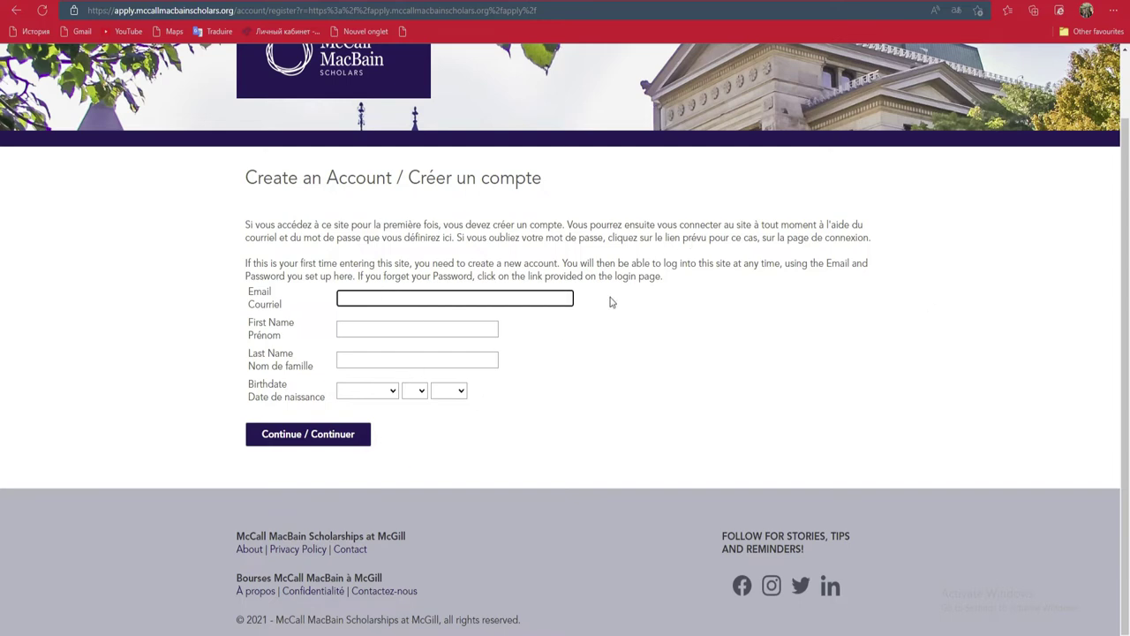
{"action": "left_click", "coordinate": [402, 301]}
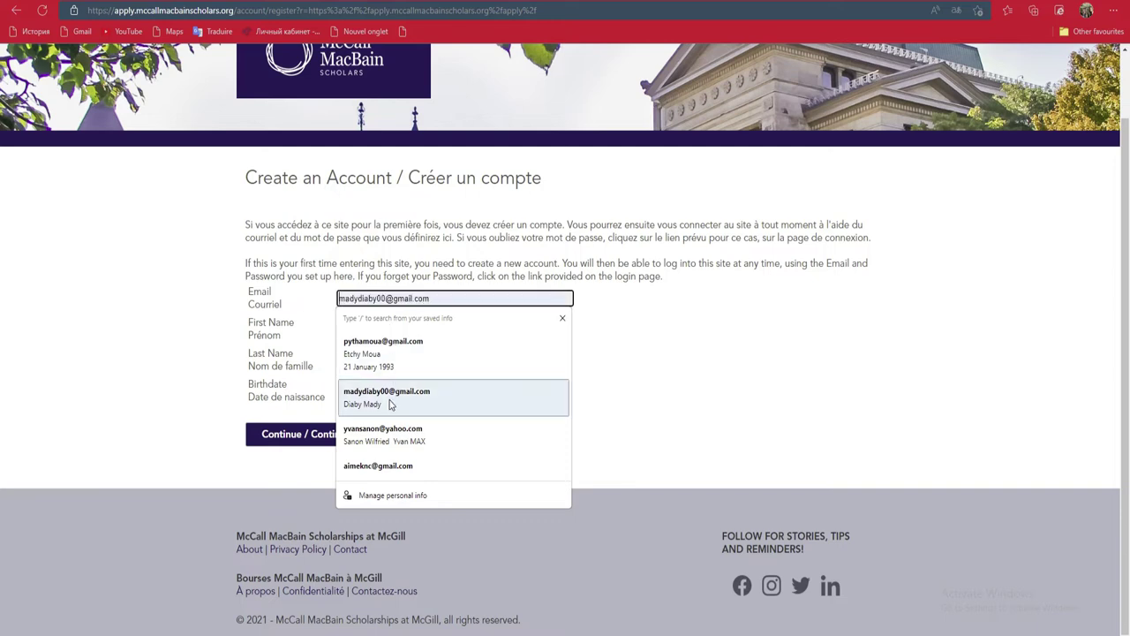
{"action": "left_click", "coordinate": [583, 339]}
{"action": "left_click", "coordinate": [486, 297]}
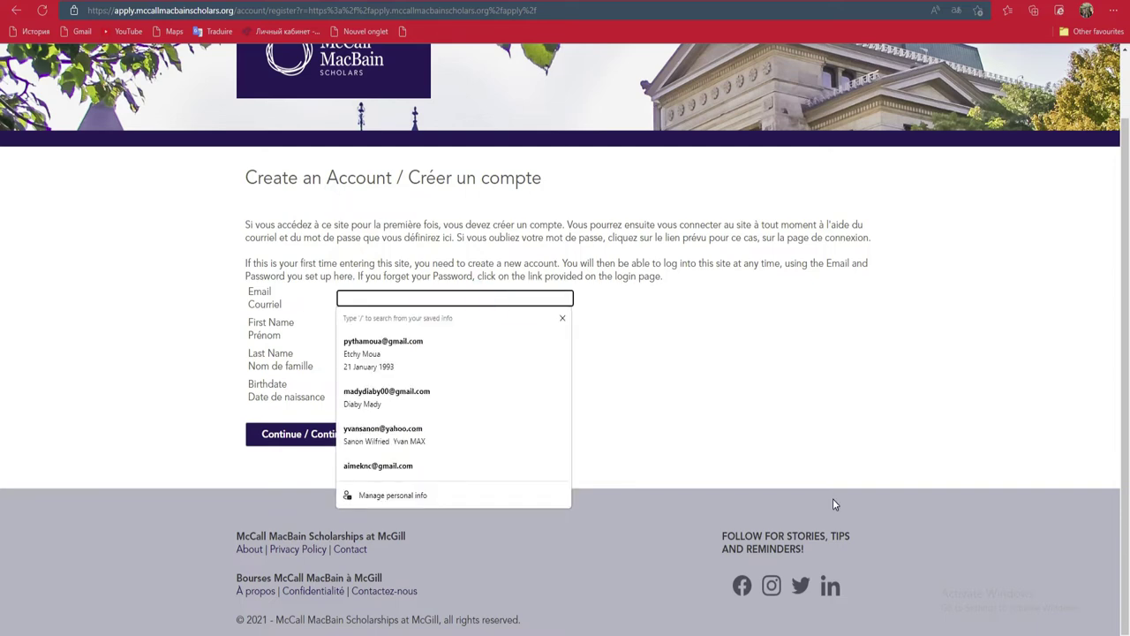
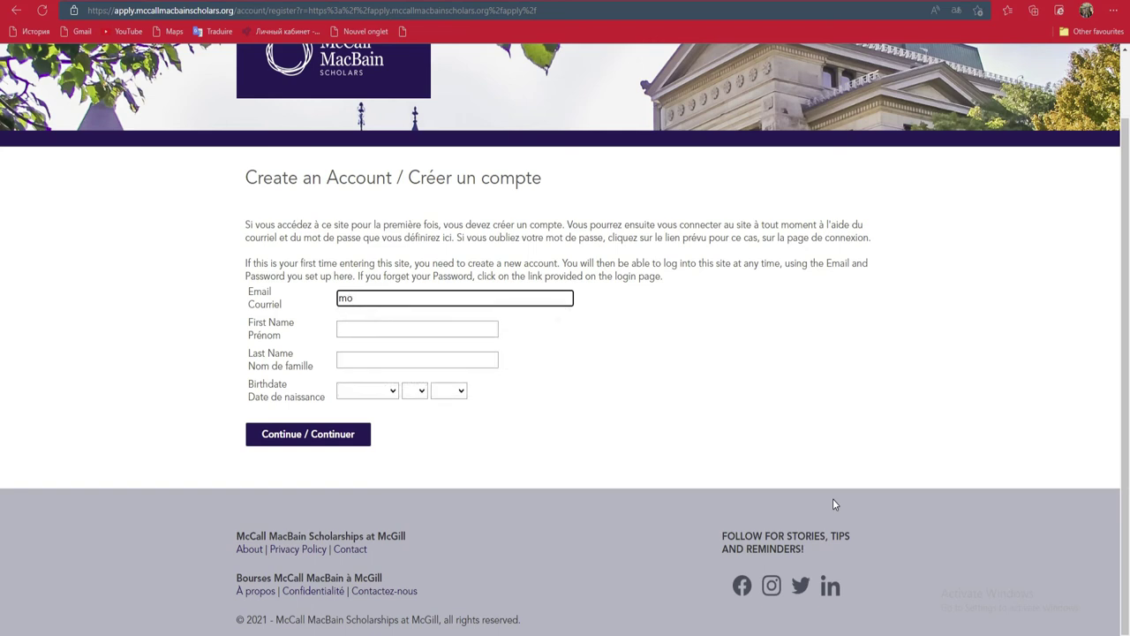
Step: Fill in the applicant's first name and last name
{"action": "key", "text": "Tab"}
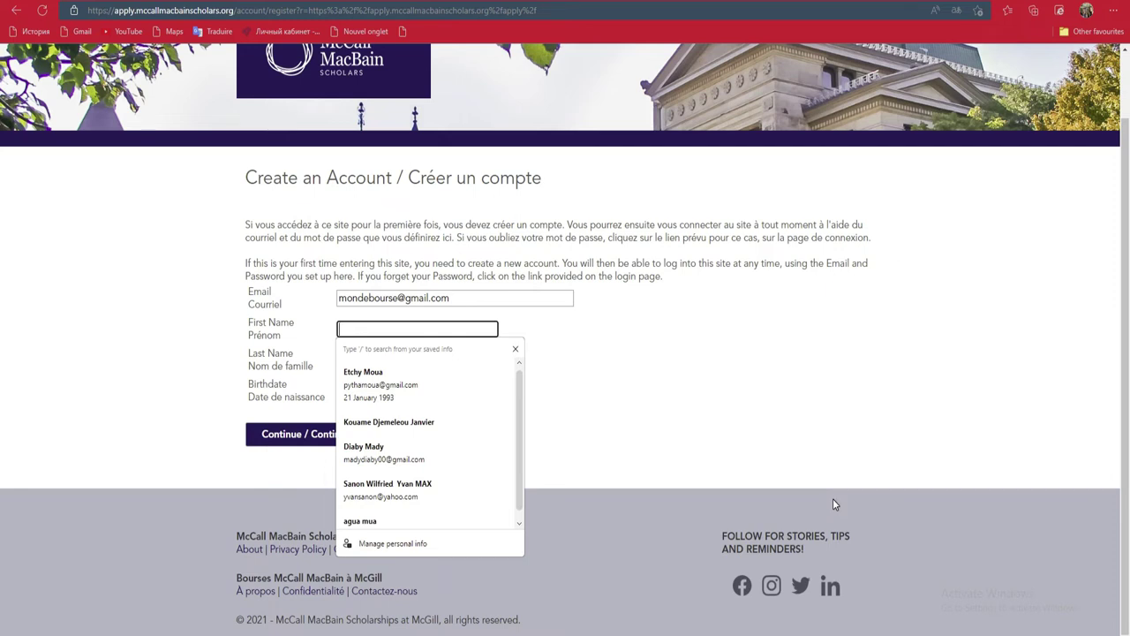
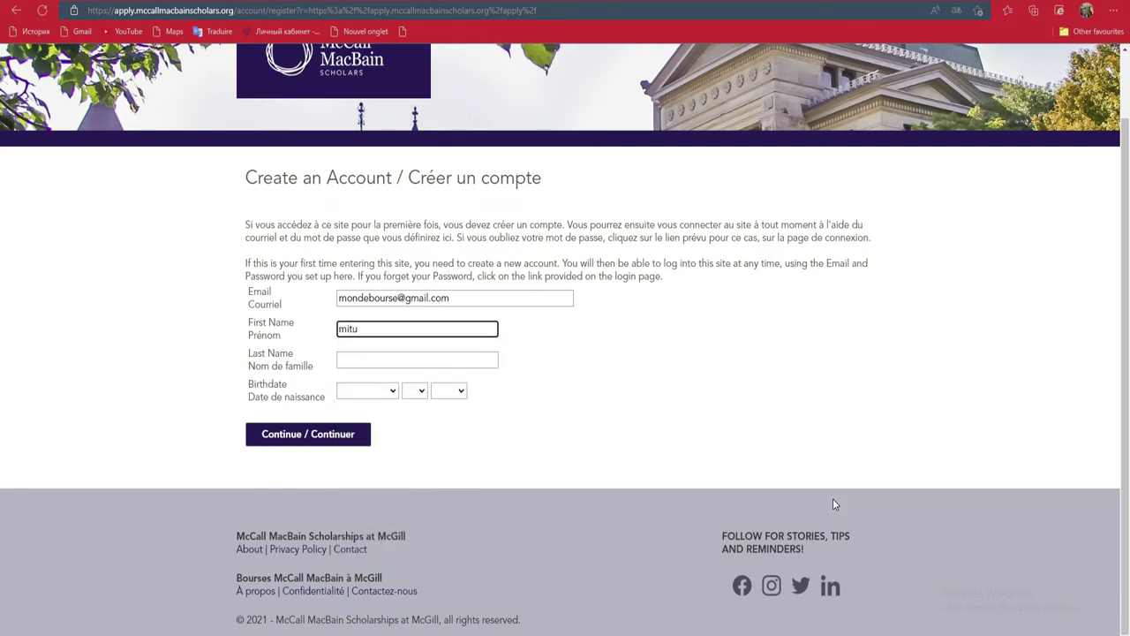
{"action": "key", "text": "Tab"}
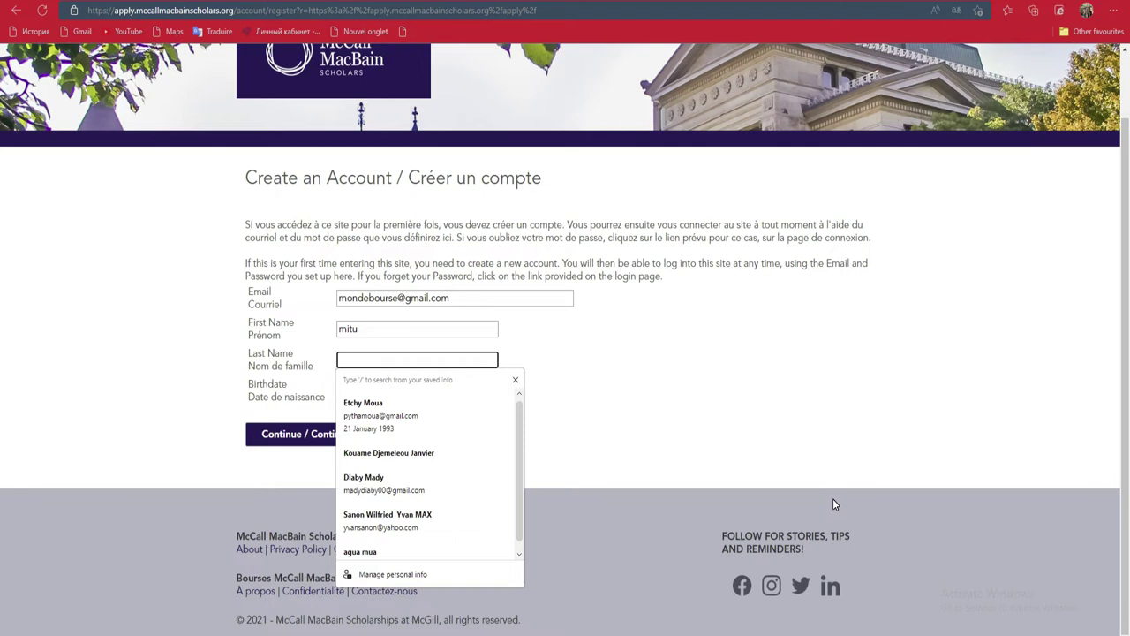
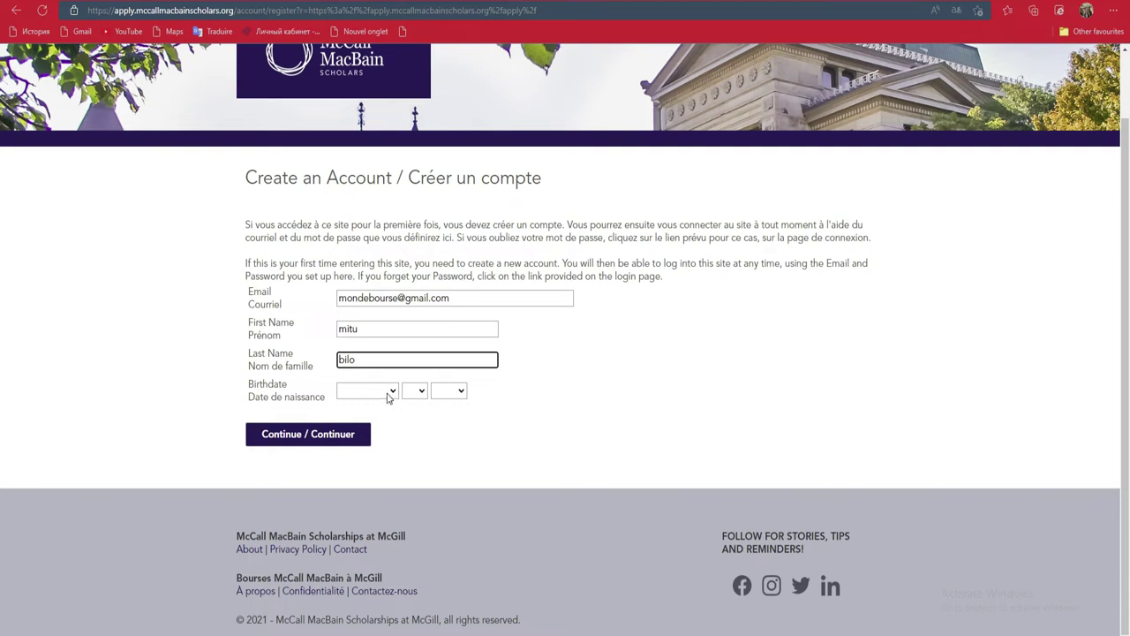
{"action": "left_click", "coordinate": [387, 399]}
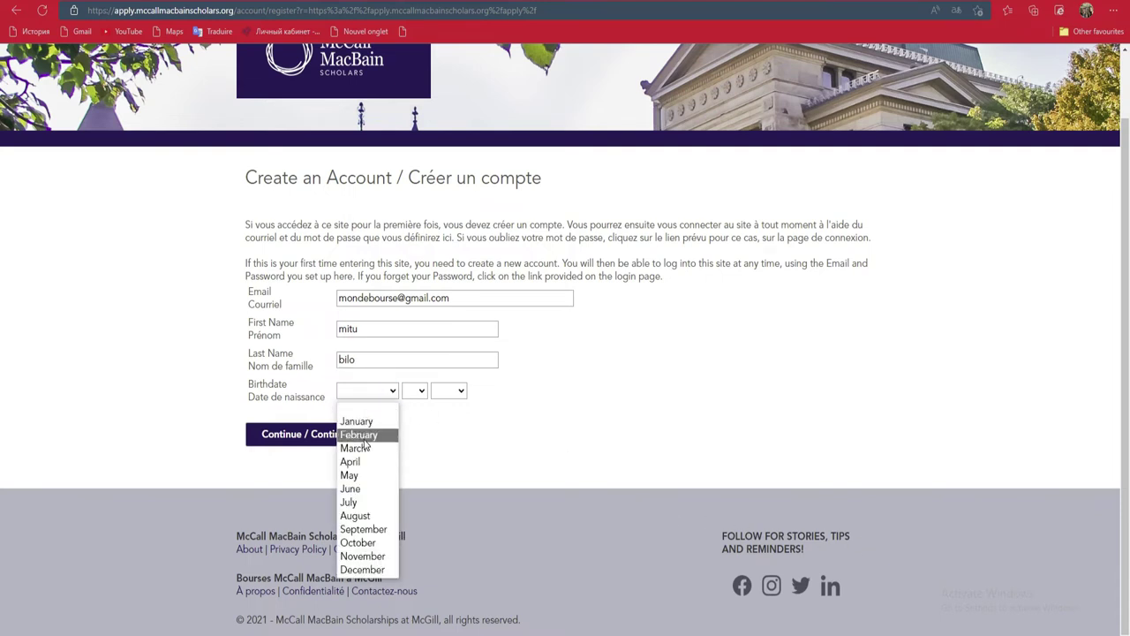
{"action": "left_click", "coordinate": [363, 434]}
{"action": "left_click", "coordinate": [415, 390]}
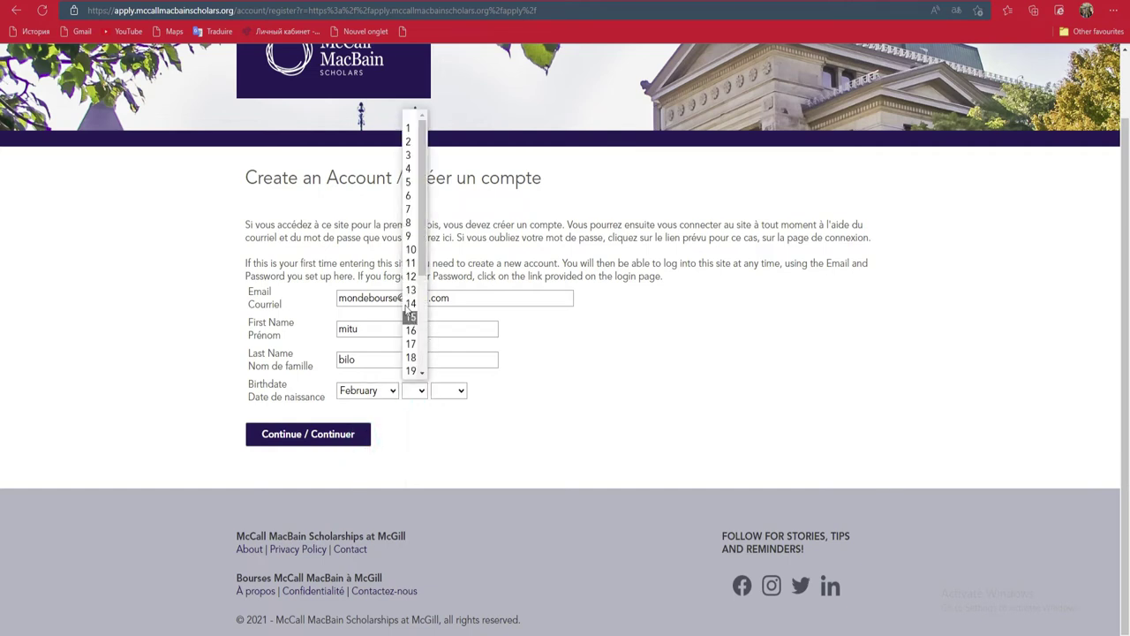
{"action": "left_click", "coordinate": [410, 209]}
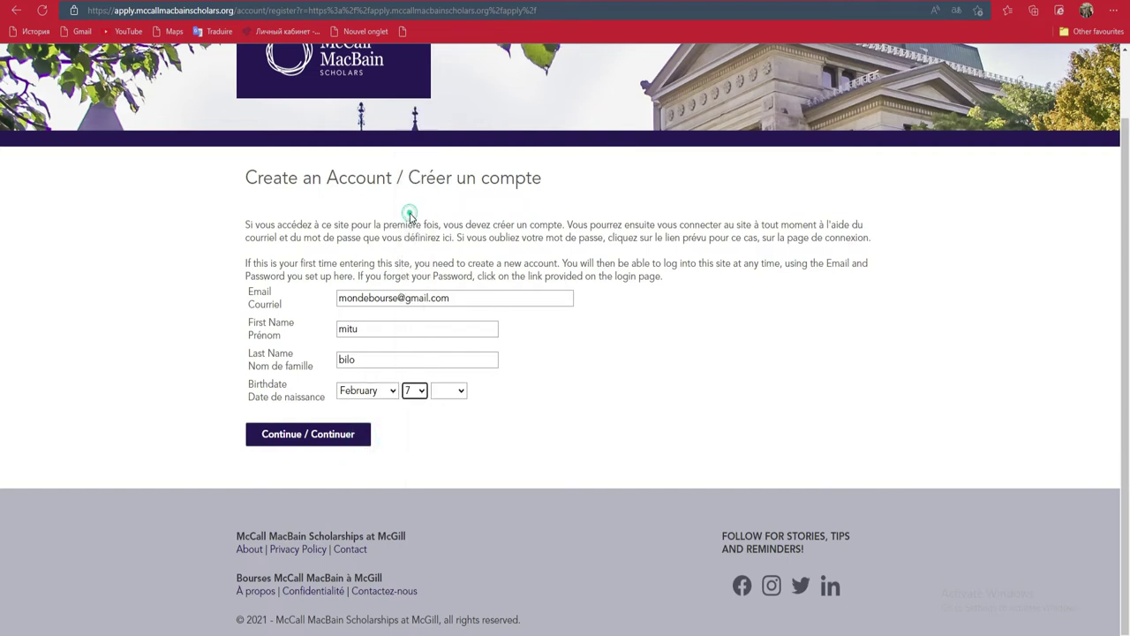
{"action": "left_click", "coordinate": [460, 394]}
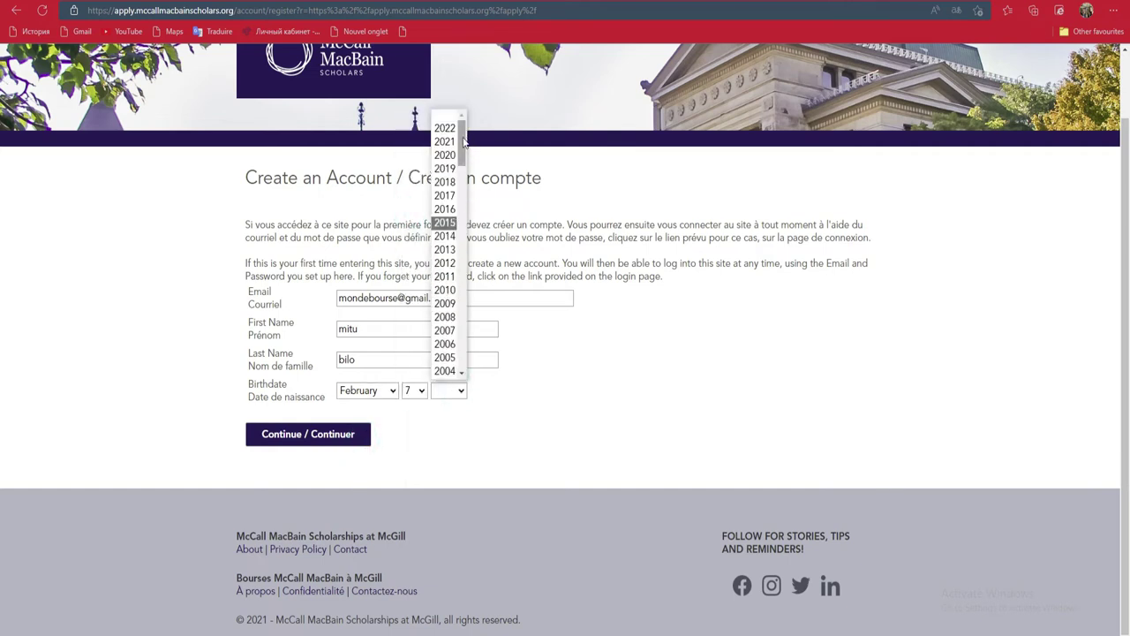
{"action": "left_click", "coordinate": [444, 337]}
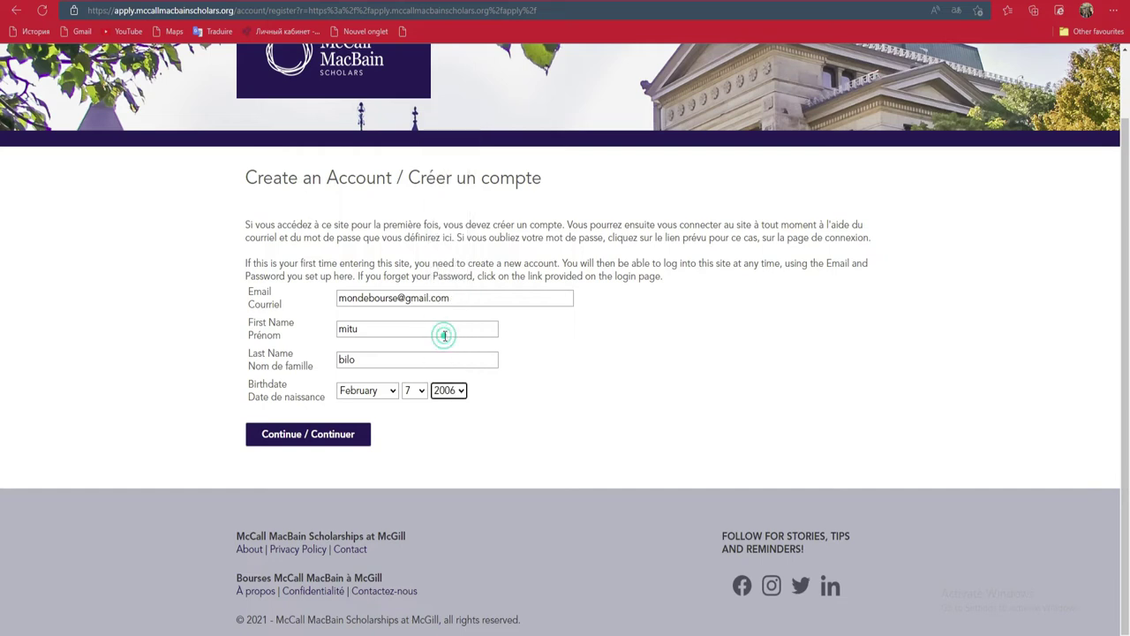
{"action": "left_click", "coordinate": [335, 436]}
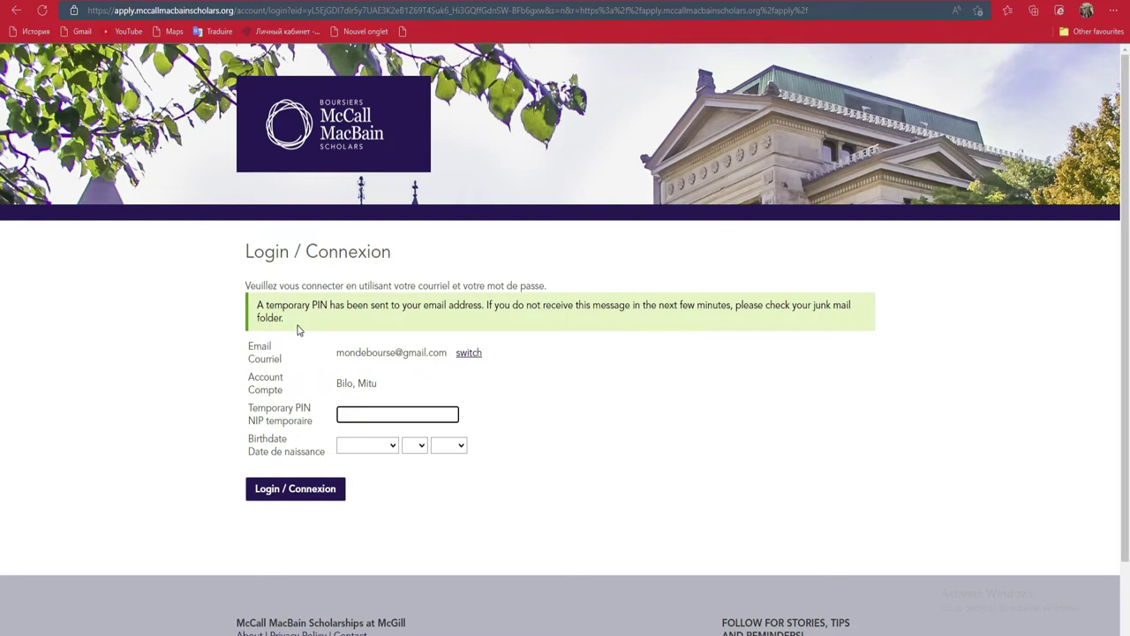
{"action": "left_click_drag", "start_coordinate": [283, 317], "coordinate": [262, 309]}
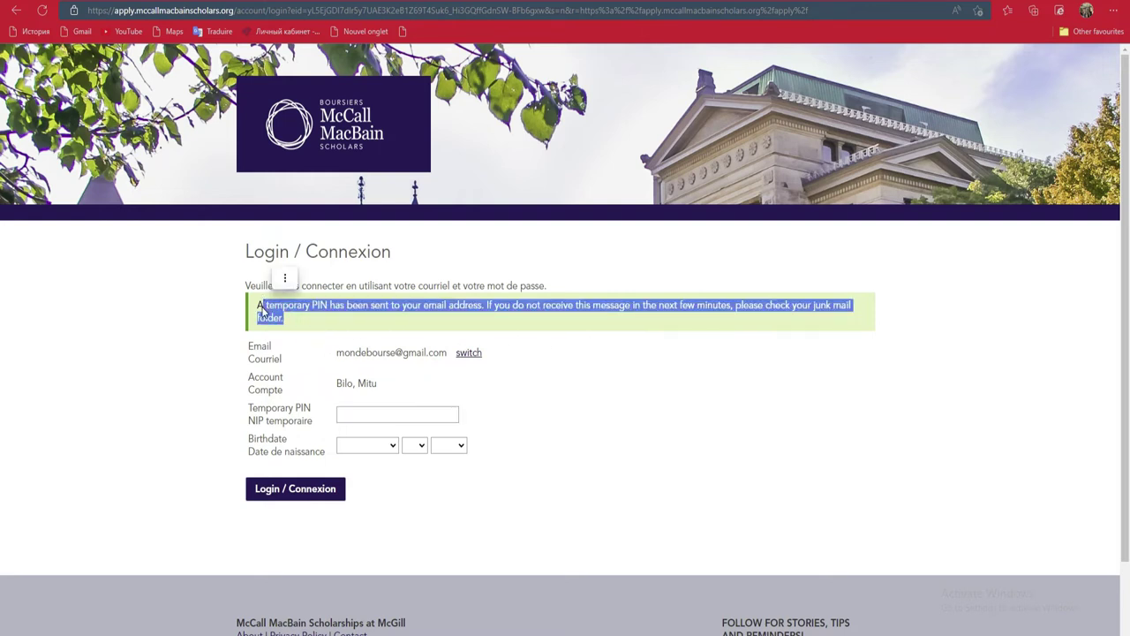
{"action": "left_click", "coordinate": [348, 414]}
{"action": "left_click_drag", "start_coordinate": [250, 409], "coordinate": [316, 429]}
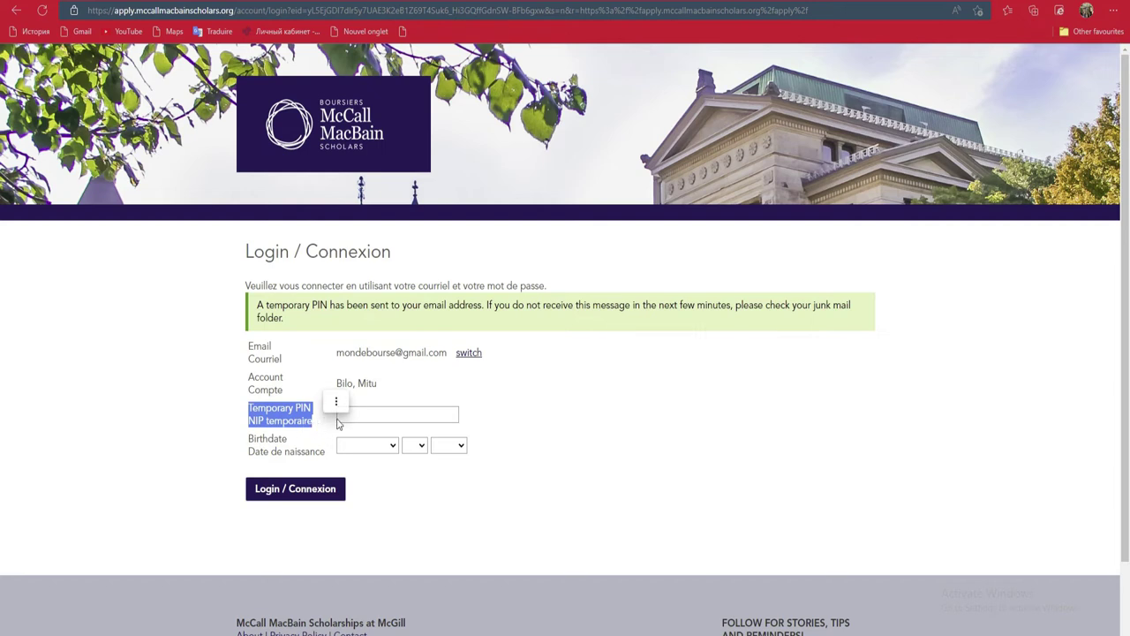
{"action": "left_click", "coordinate": [402, 414]}
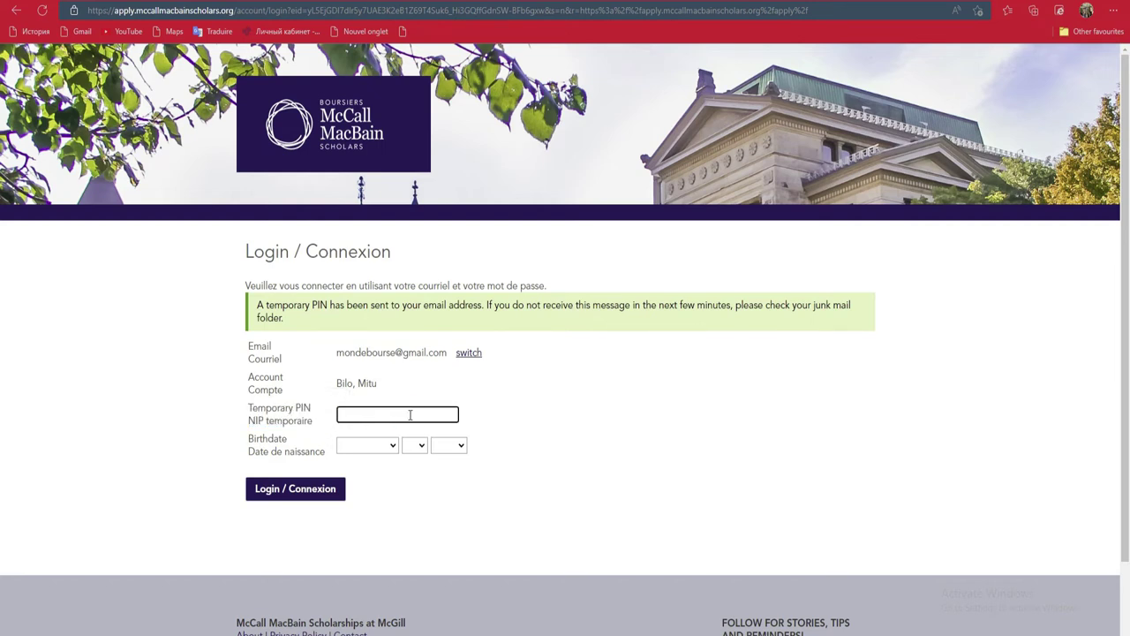
{"action": "left_click", "coordinate": [693, 404]}
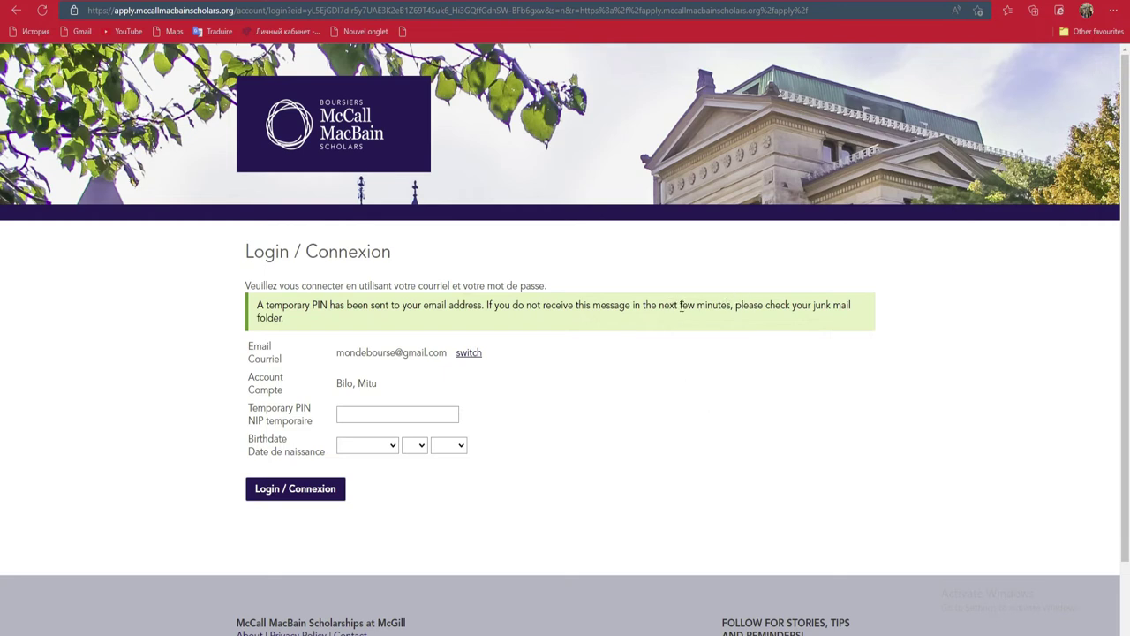
{"action": "left_click_drag", "start_coordinate": [681, 305], "coordinate": [733, 308]}
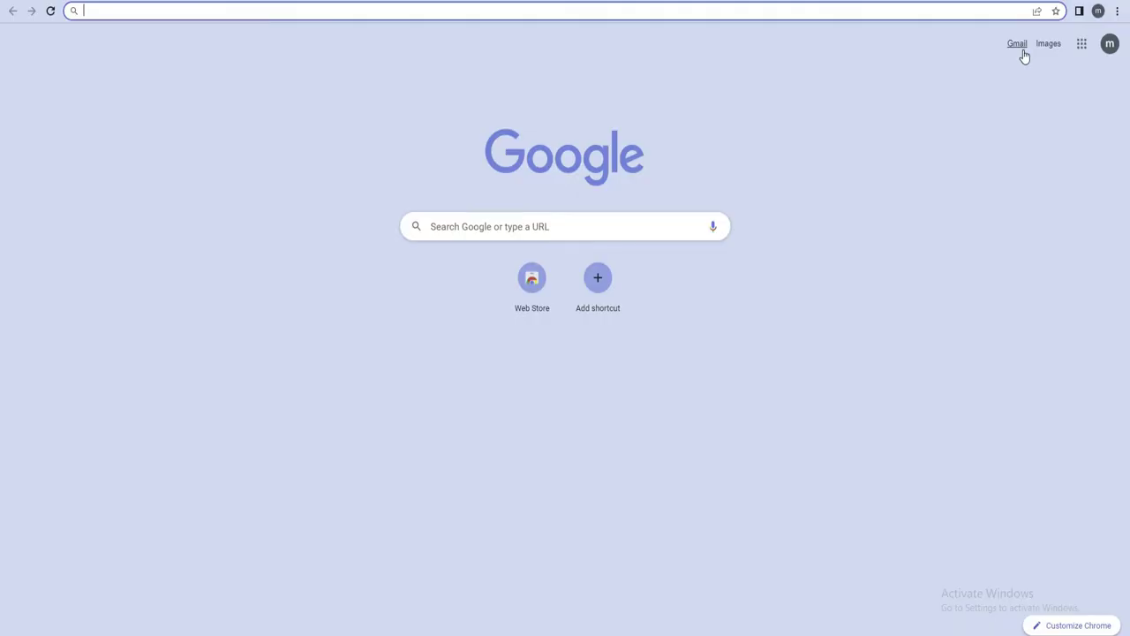
Step: Copy the temporary PIN from the McCall MacBain email in Gmail and follow its ACTIVER MON COMPTE link
{"action": "left_click", "coordinate": [1019, 49]}
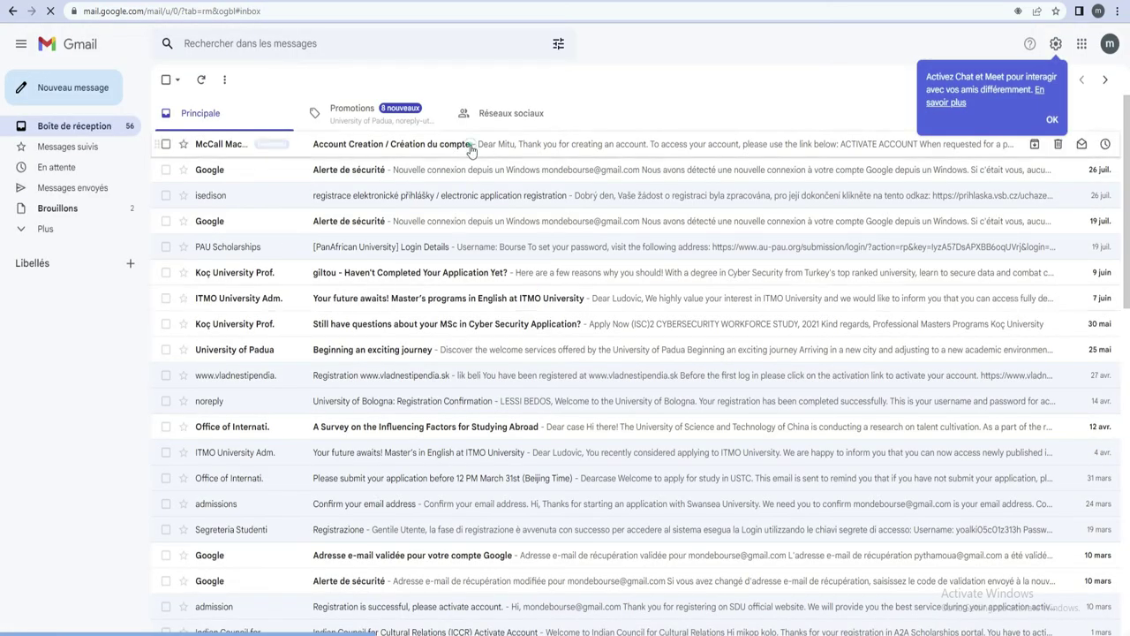
{"action": "left_click", "coordinate": [471, 147]}
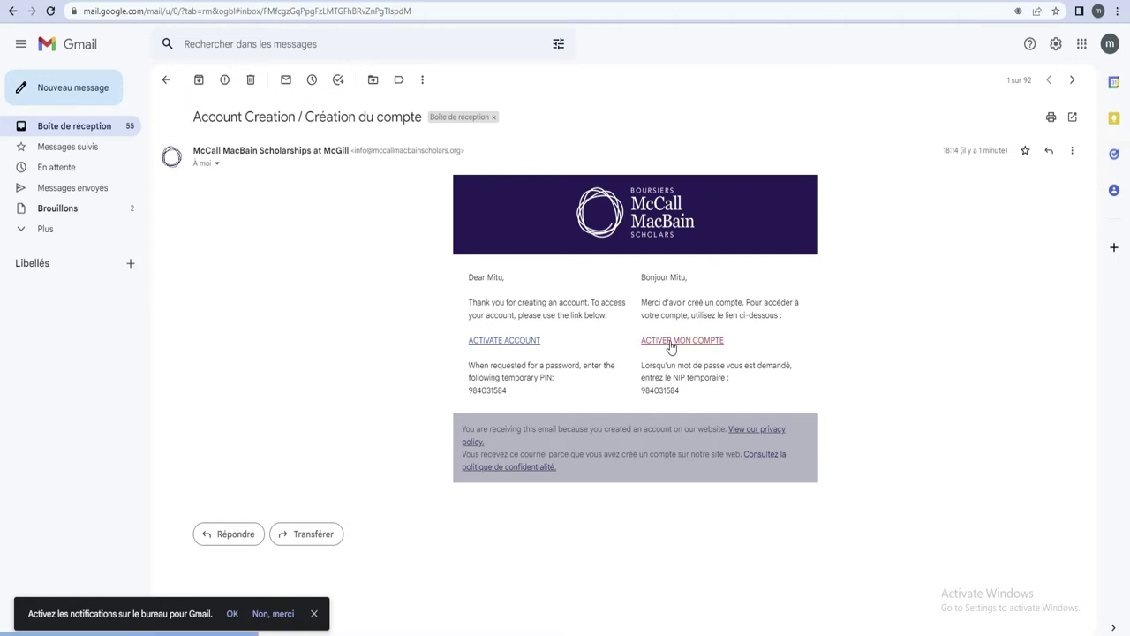
{"action": "left_click_drag", "start_coordinate": [640, 395], "coordinate": [682, 394]}
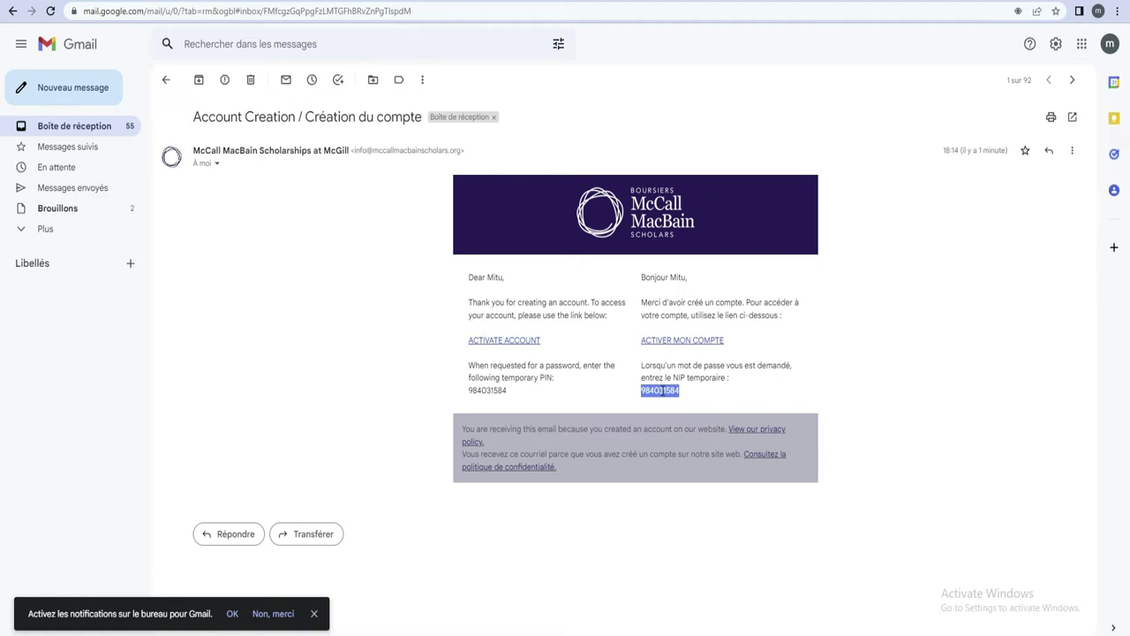
{"action": "right_click", "coordinate": [663, 393]}
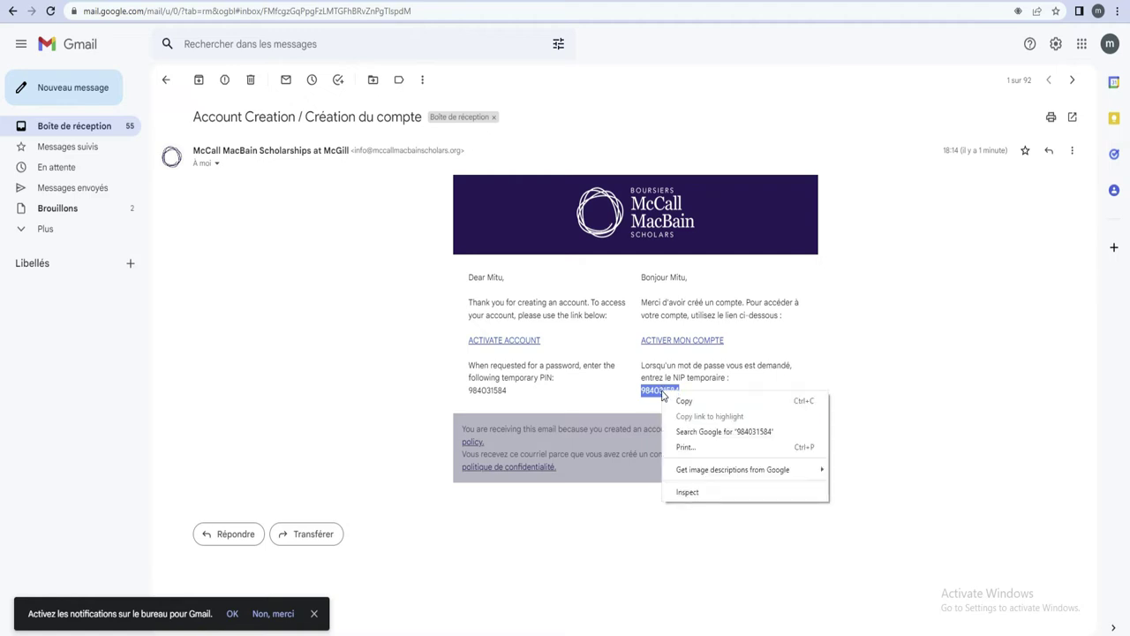
{"action": "left_click", "coordinate": [684, 402]}
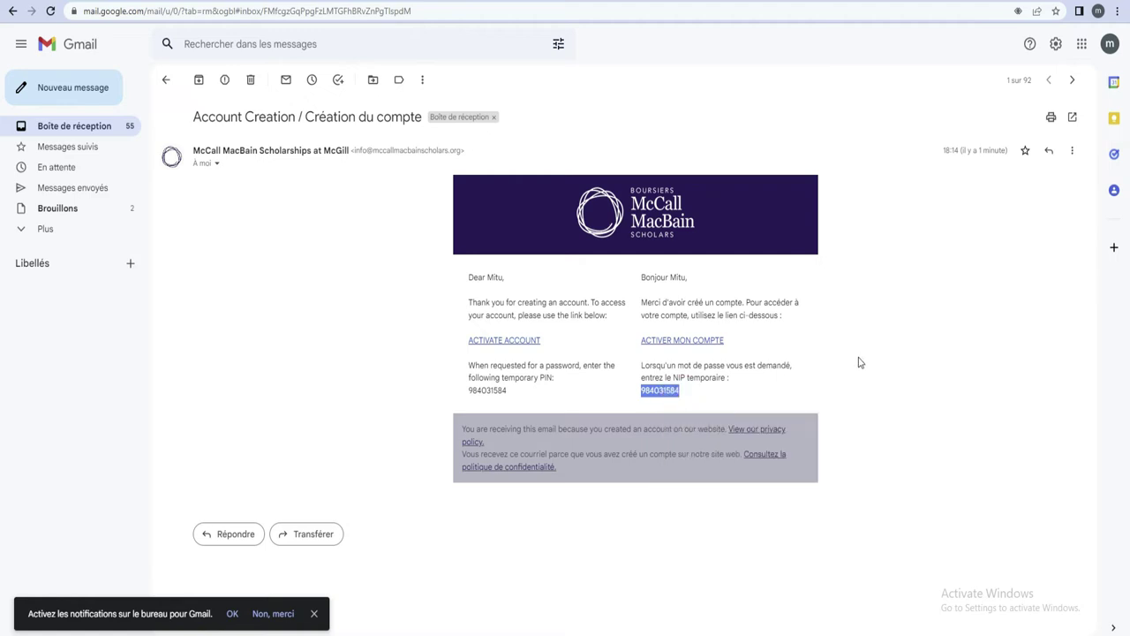
{"action": "left_click", "coordinate": [669, 342]}
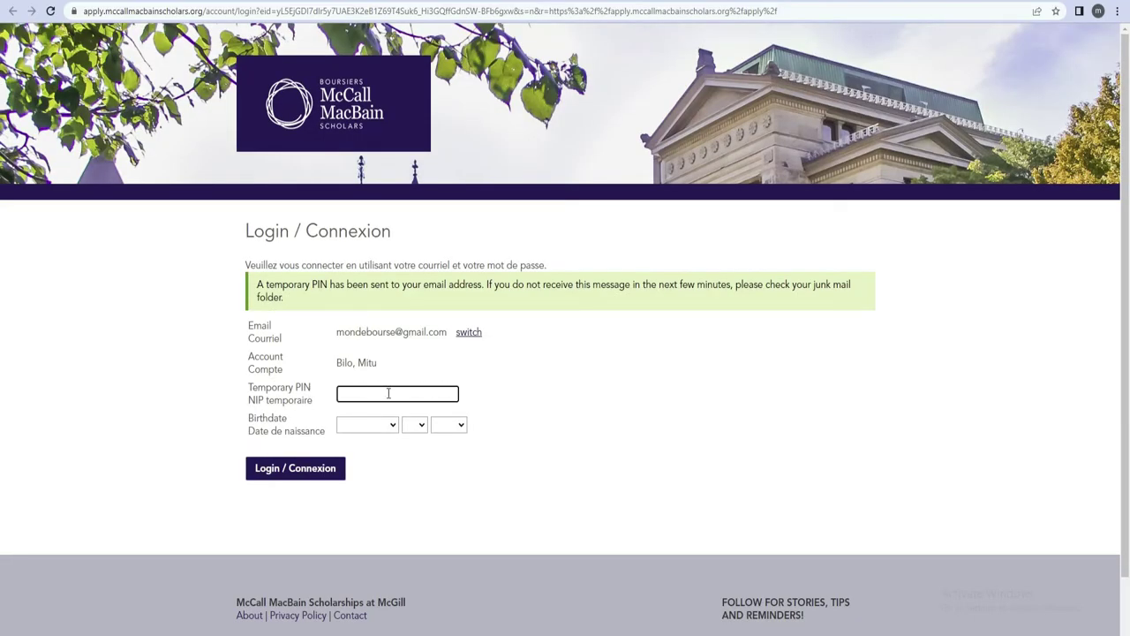
Step: Paste the emailed temporary PIN into the Temporary PIN field
{"action": "right_click", "coordinate": [389, 393]}
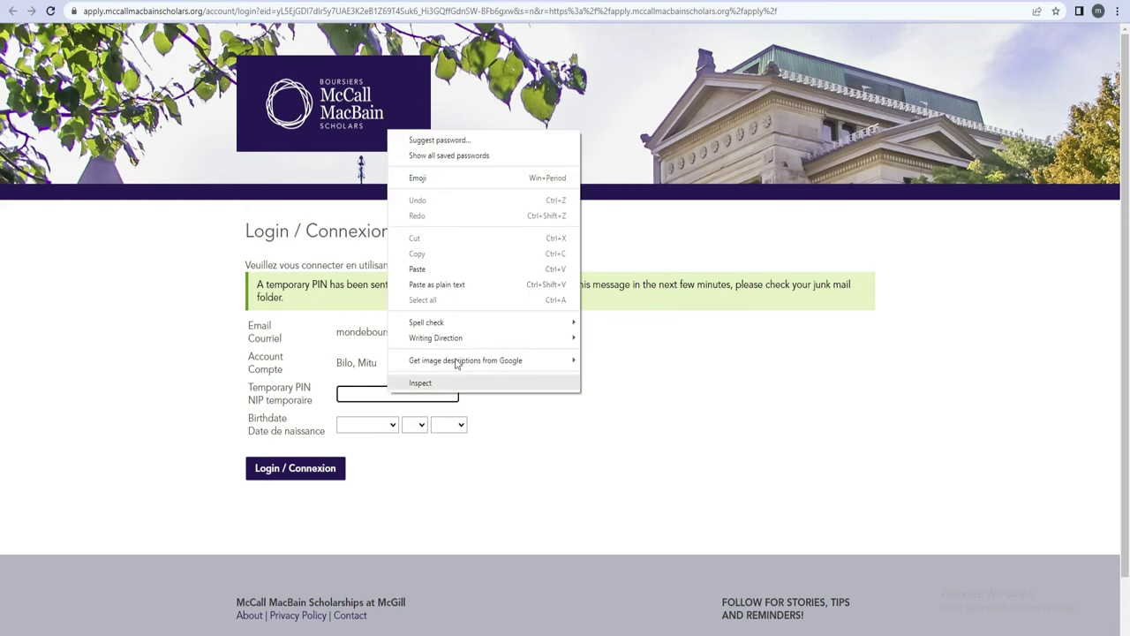
{"action": "left_click", "coordinate": [429, 269]}
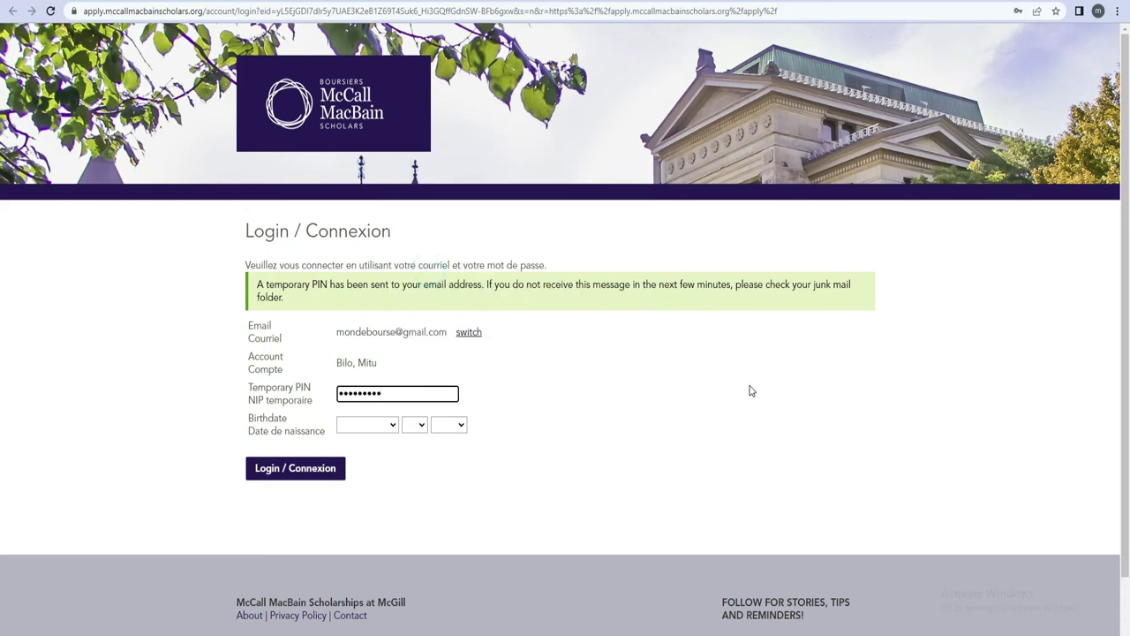
{"action": "key", "text": "ctrl+Tab"}
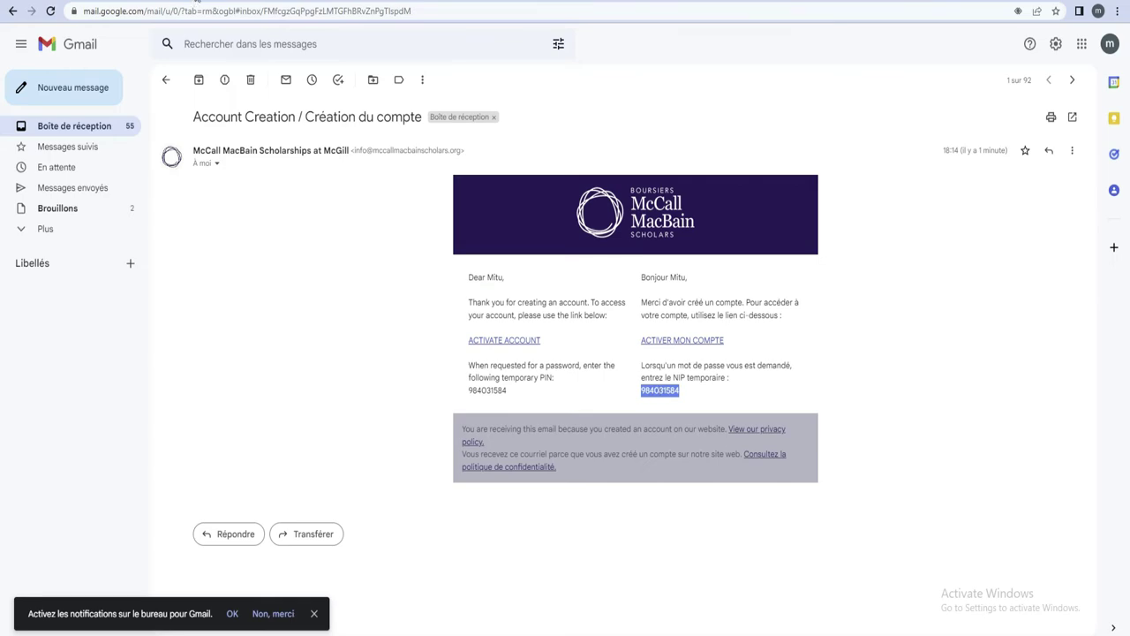
{"action": "key", "text": "ctrl+Tab"}
{"action": "key", "text": "ctrl+v"}
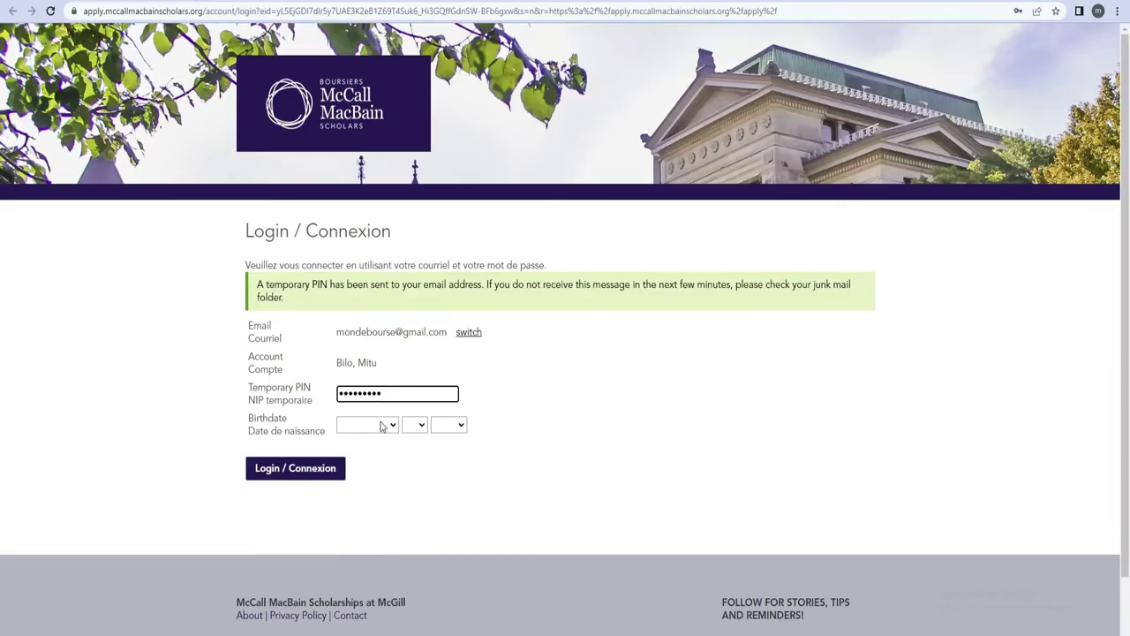
{"action": "left_click", "coordinate": [392, 425]}
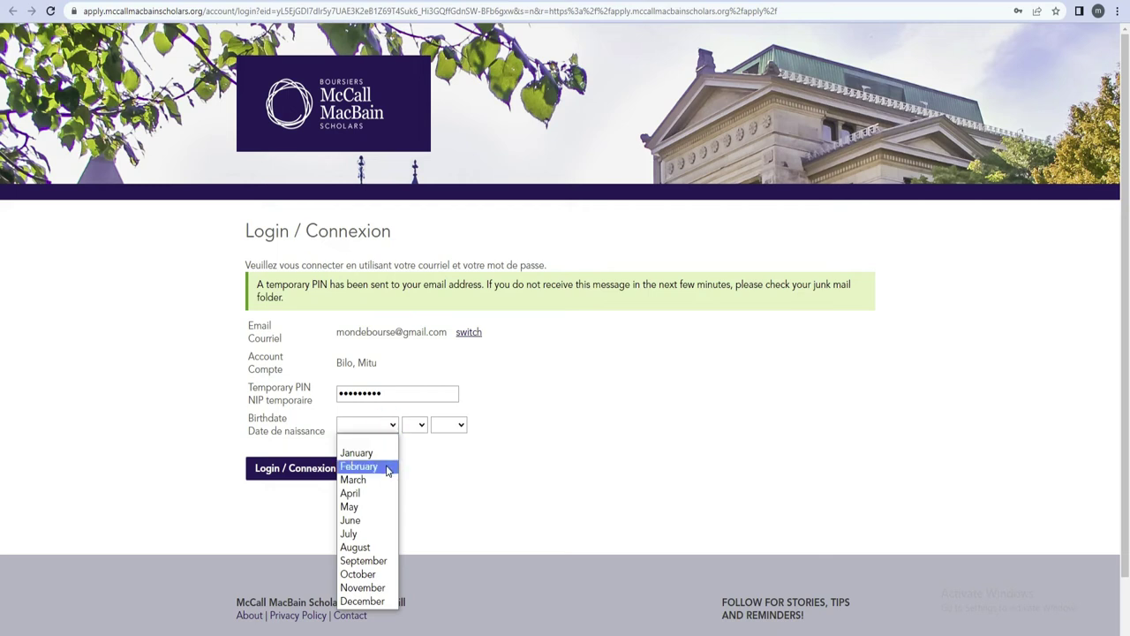
{"action": "left_click", "coordinate": [386, 462]}
{"action": "left_click", "coordinate": [415, 424]}
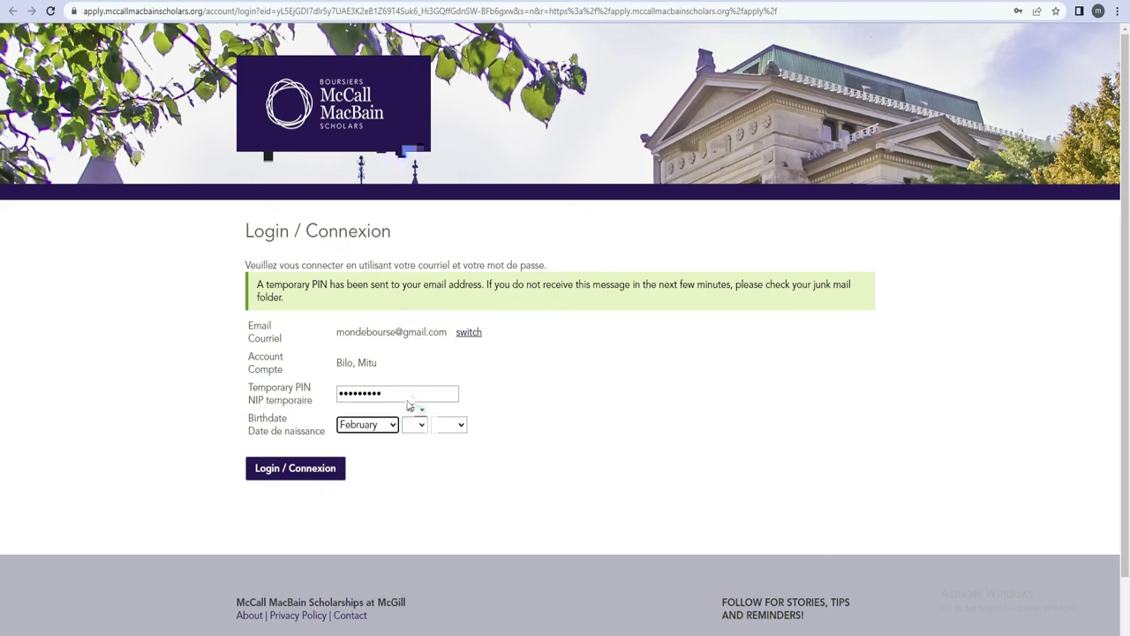
{"action": "left_click", "coordinate": [408, 244]}
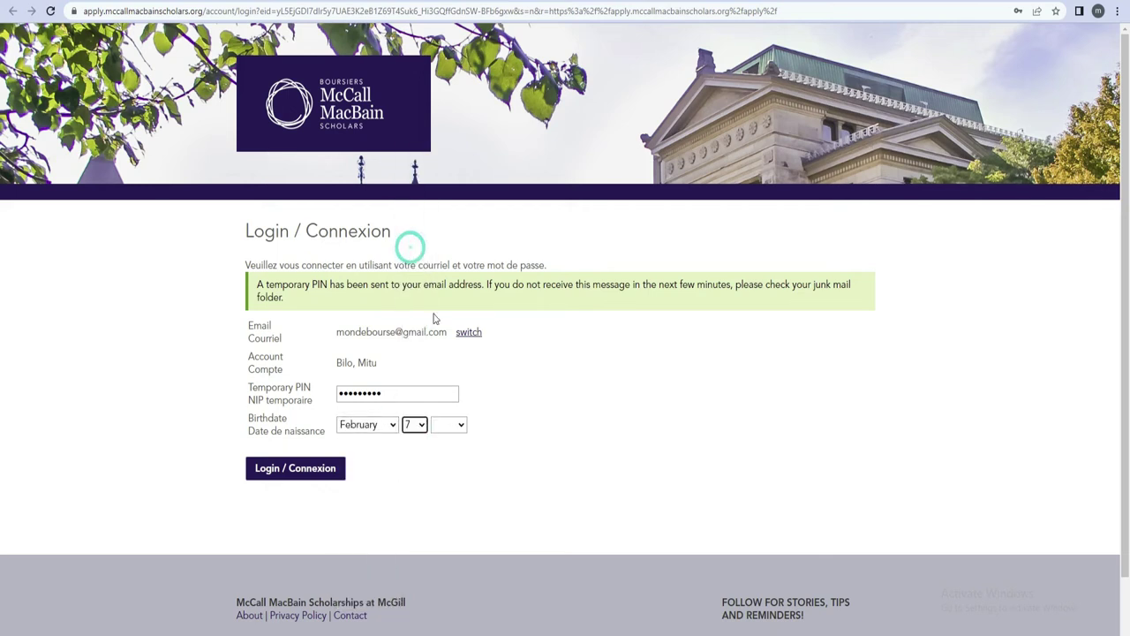
{"action": "left_click", "coordinate": [446, 425]}
{"action": "left_click", "coordinate": [444, 380]}
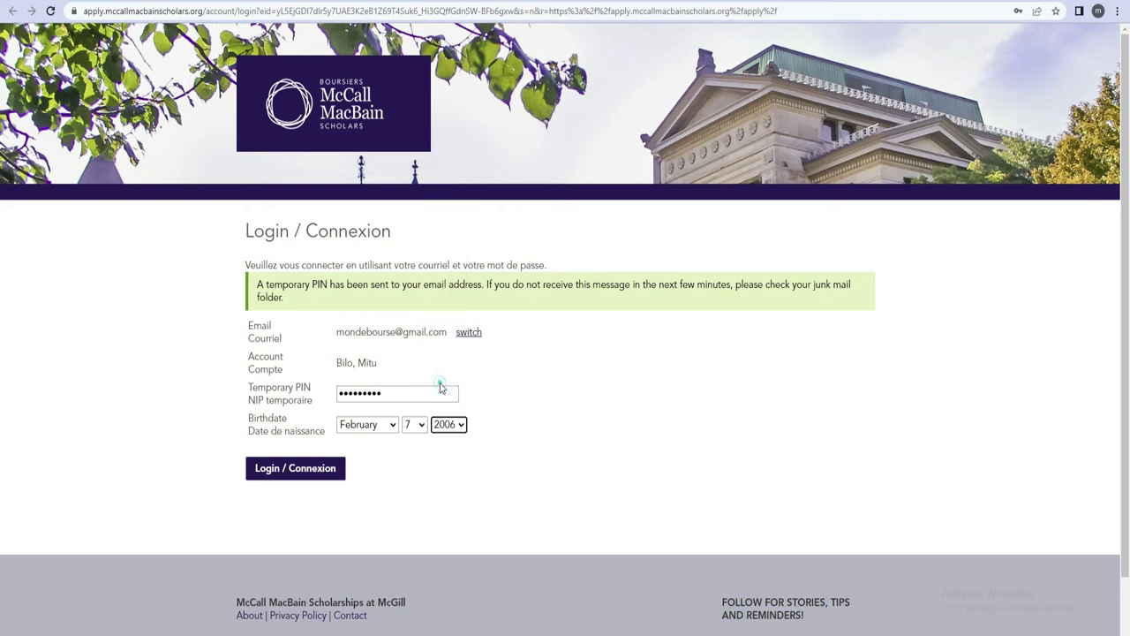
{"action": "left_click", "coordinate": [313, 472]}
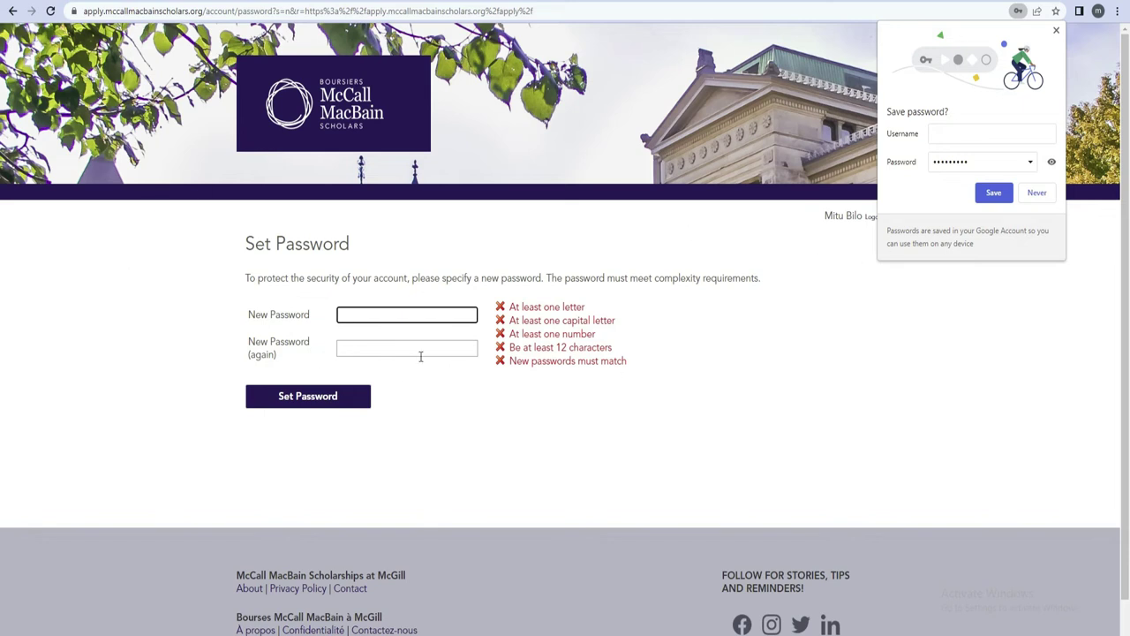
Step: Decline Chrome's offer to save the password and begin entering the new password
{"action": "left_click", "coordinate": [1036, 192]}
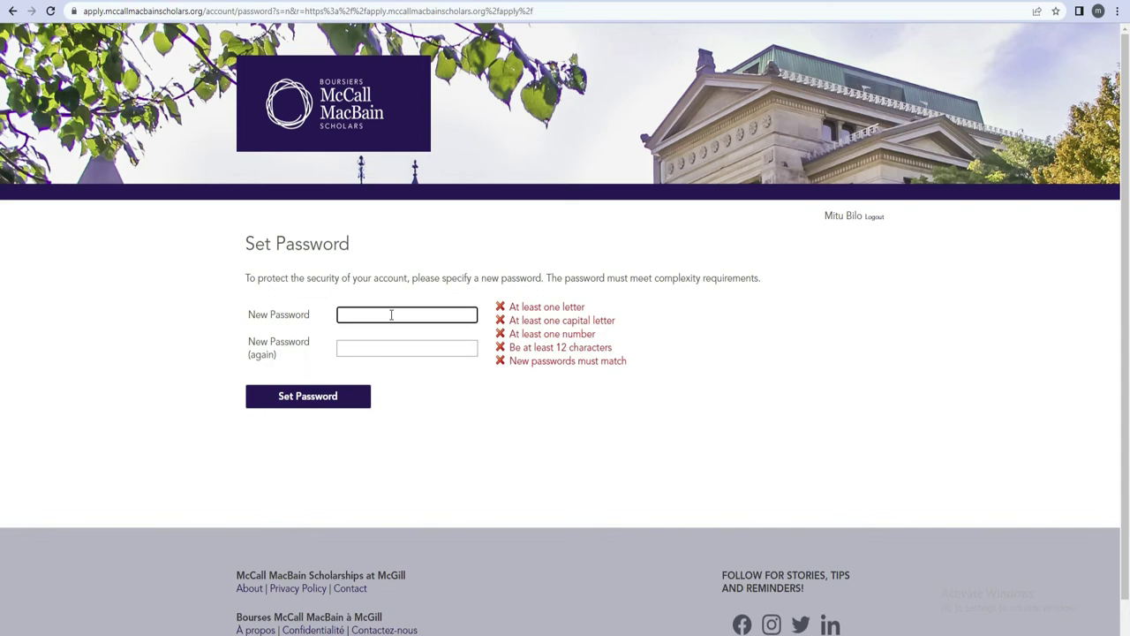
{"action": "type", "text": "M"}
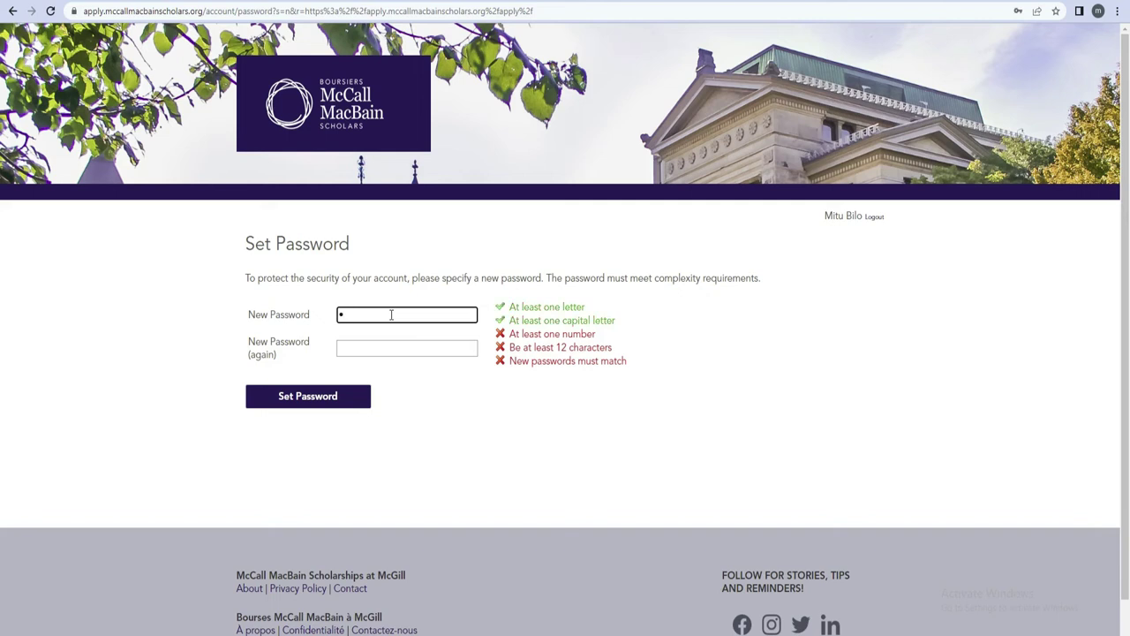